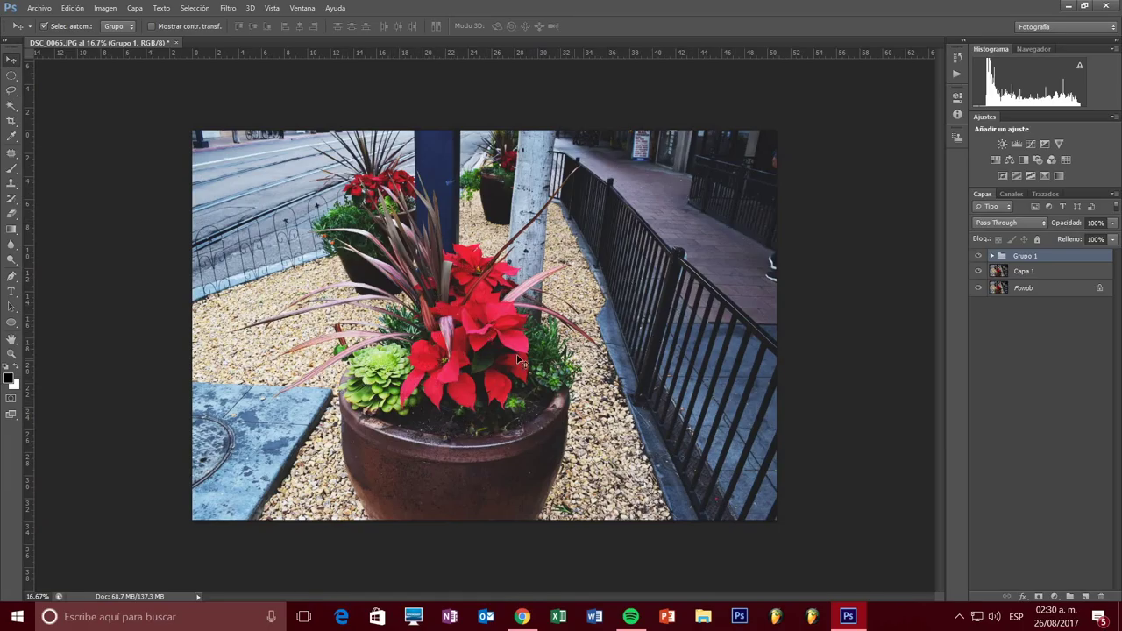
Step: Expand and collapse Grupo 1, toggling its visibility to compare its edits with the original
left_click(992, 256)
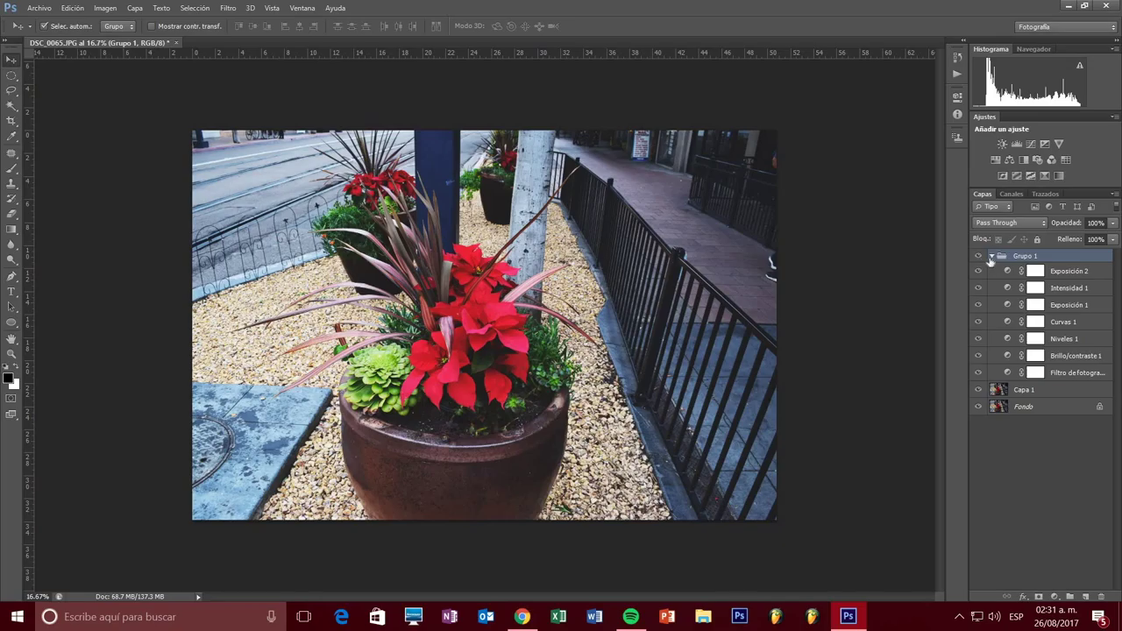
left_click(990, 256)
left_click(978, 256)
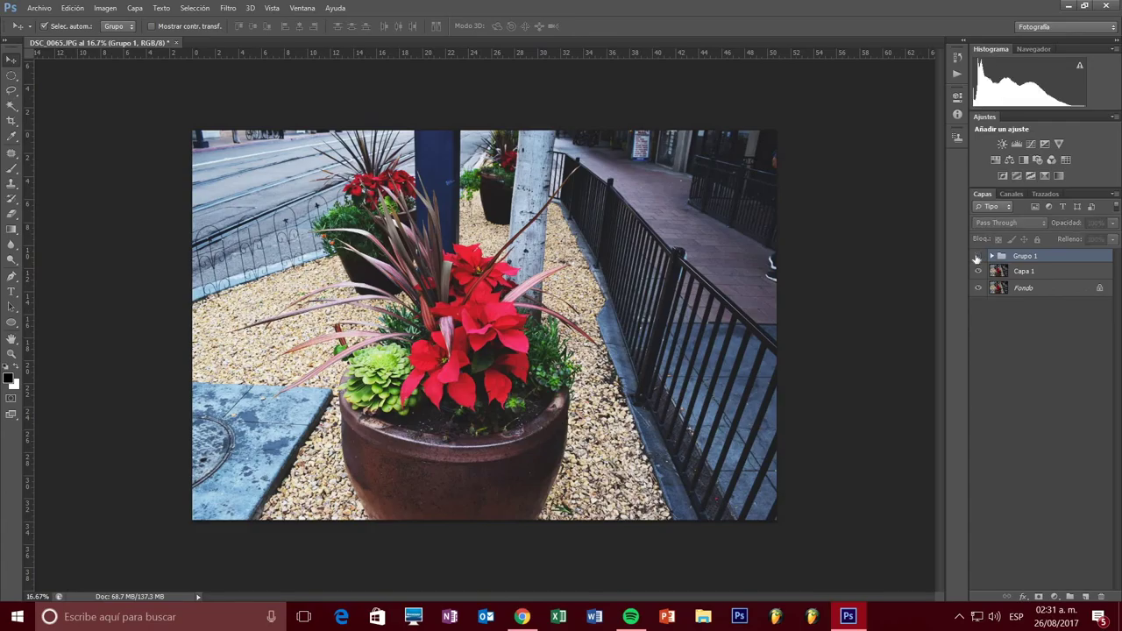
left_click(978, 256)
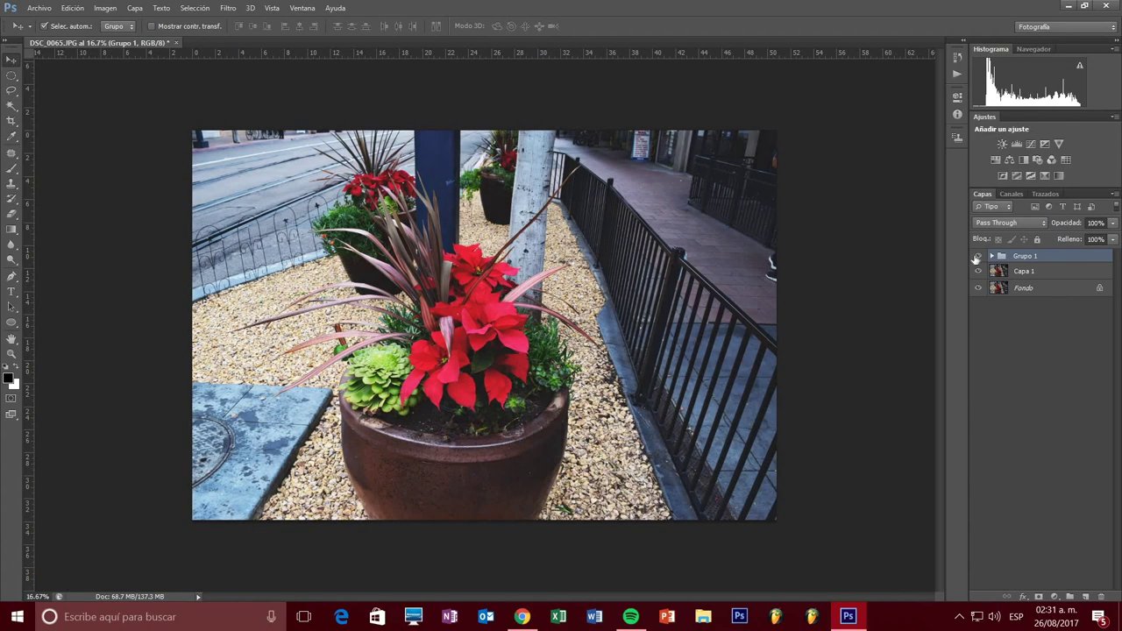
left_click(978, 256)
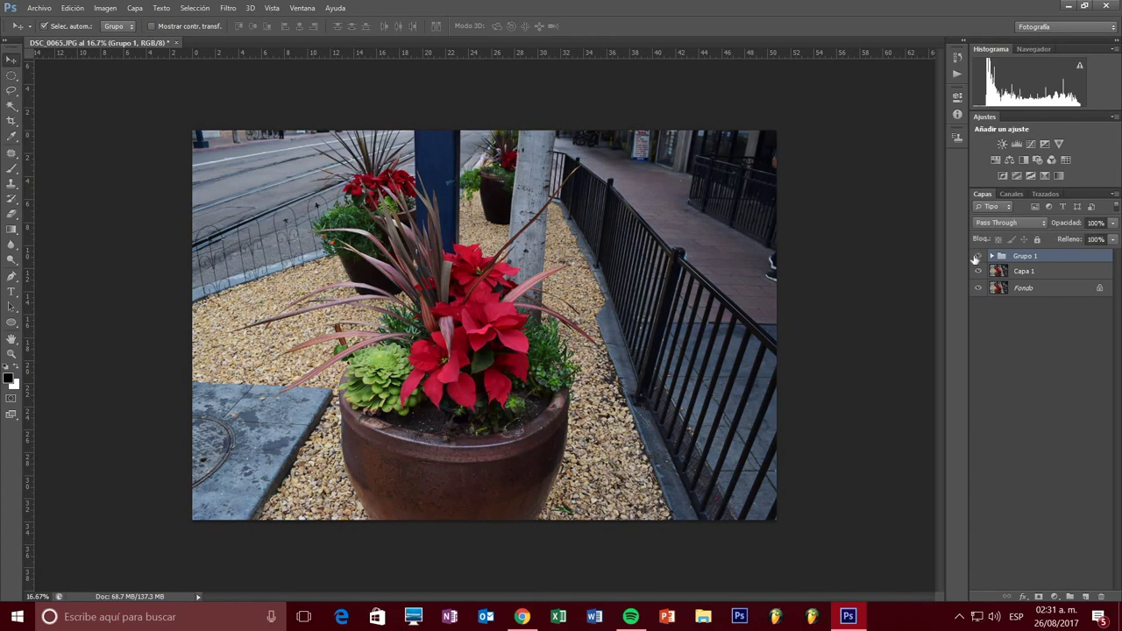
left_click(978, 256)
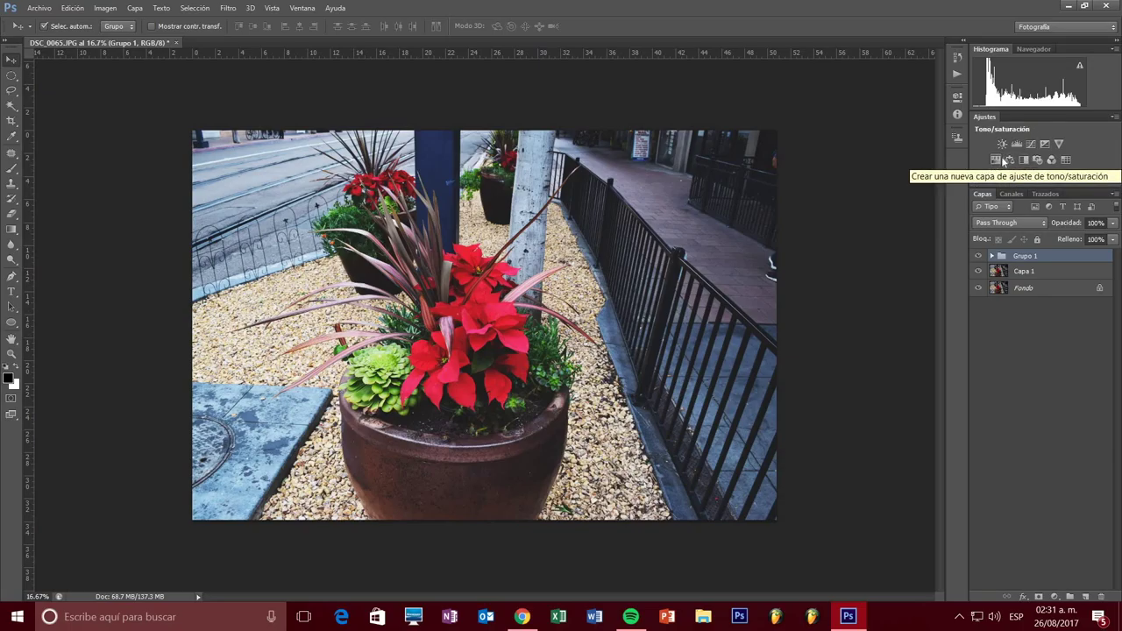
Step: Add a Hue/Saturation layer and preview hue shifts (+8, -30) before returning Tono to 0
left_click(1002, 162)
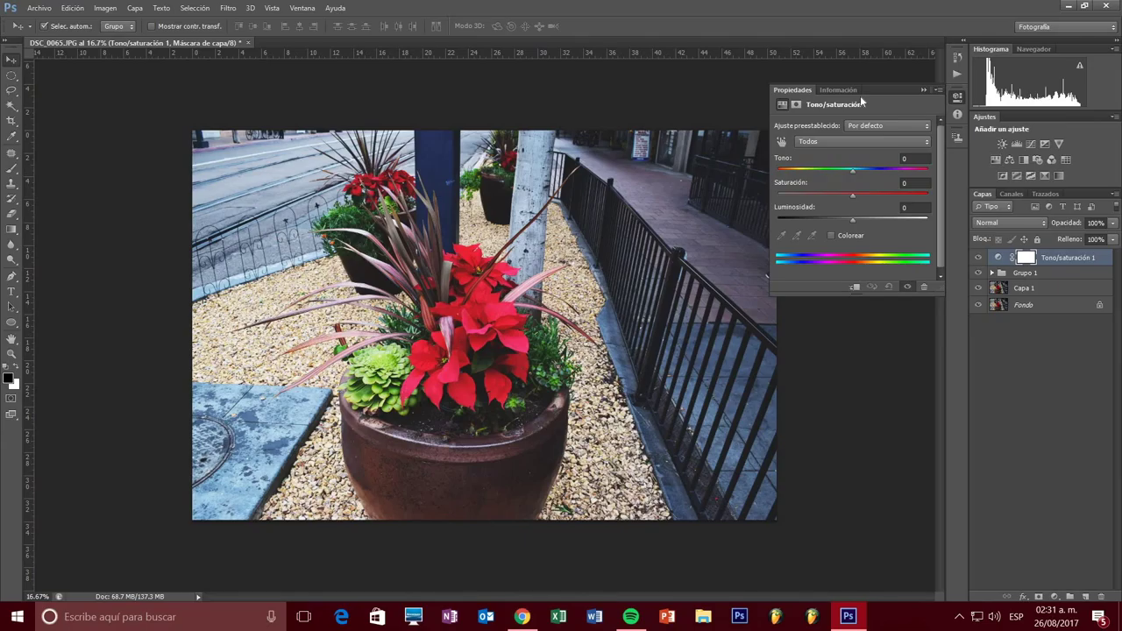
left_click(841, 142)
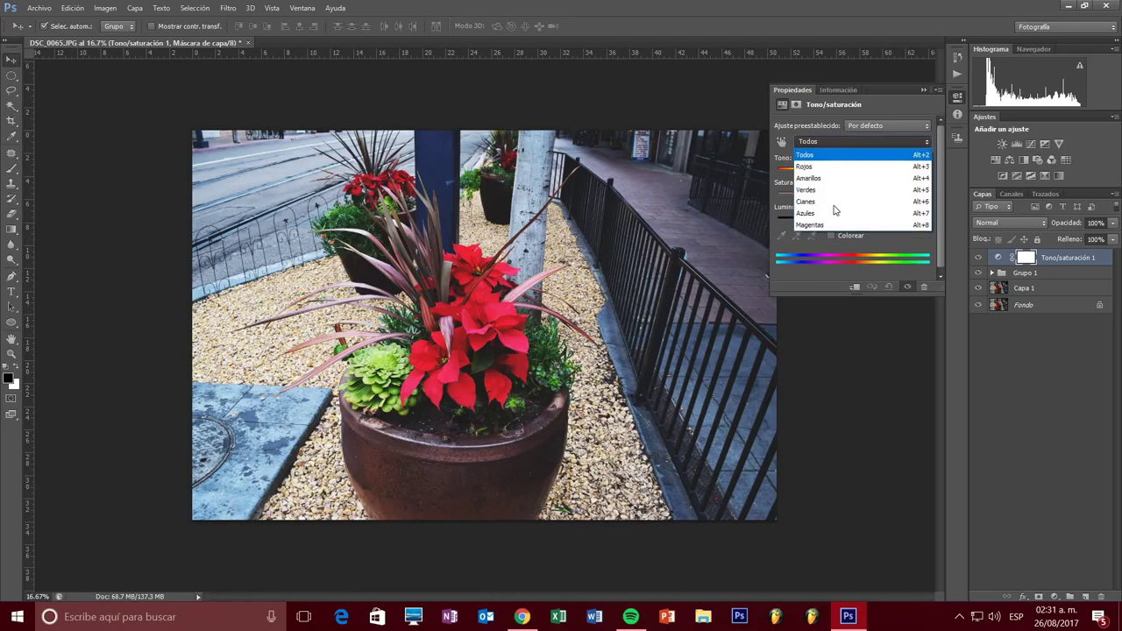
left_click(833, 140)
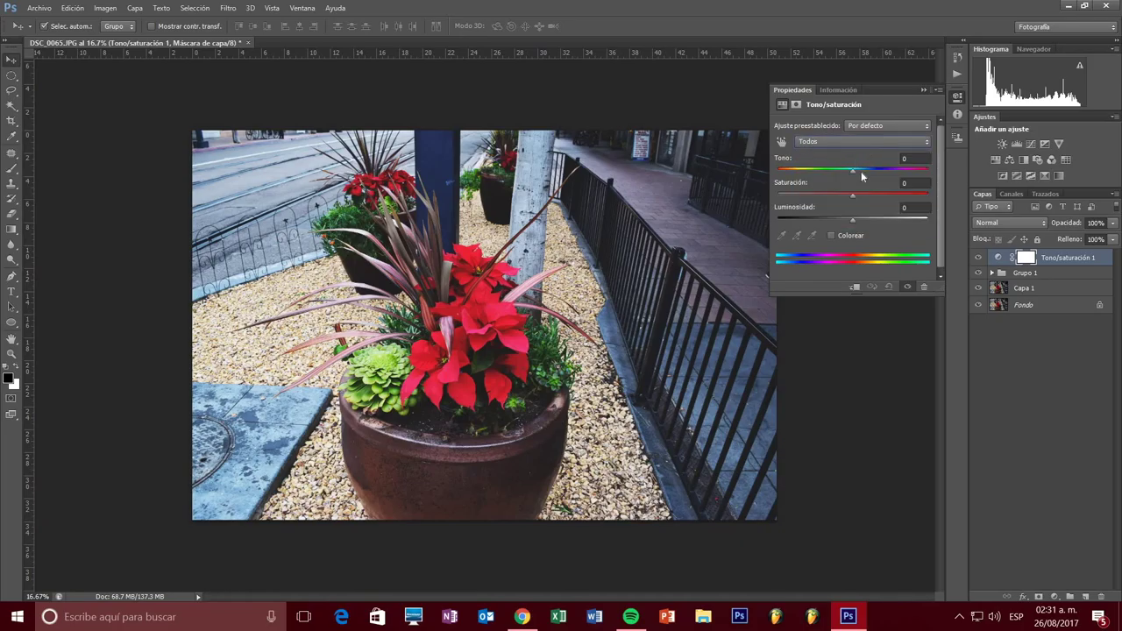
left_click_drag(853, 170, 859, 171)
left_click(829, 170)
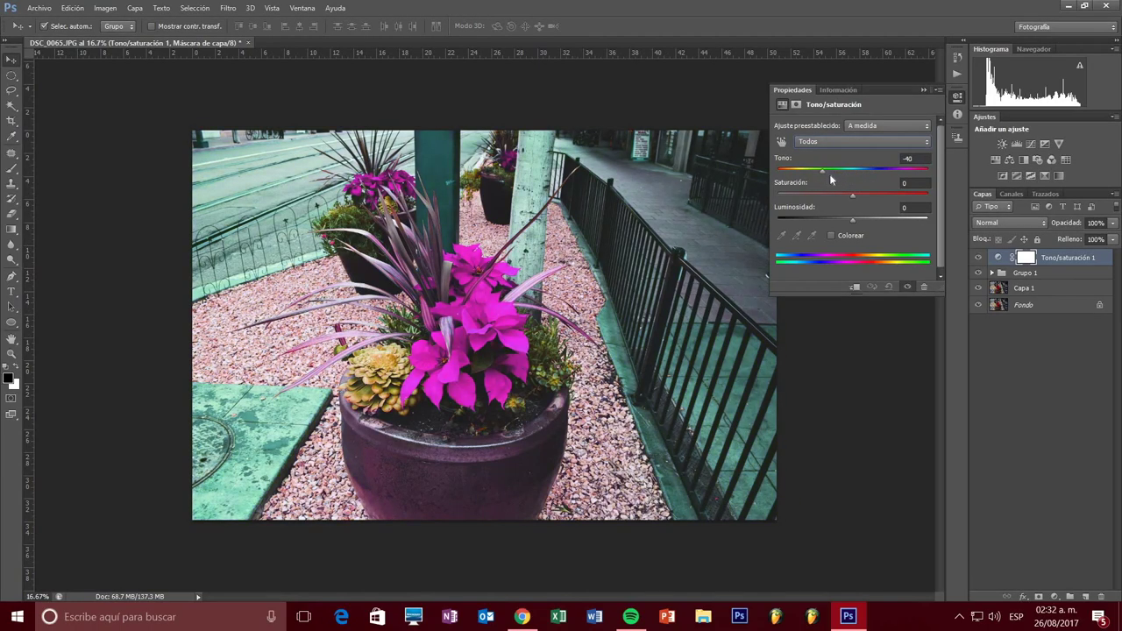
left_click(853, 170)
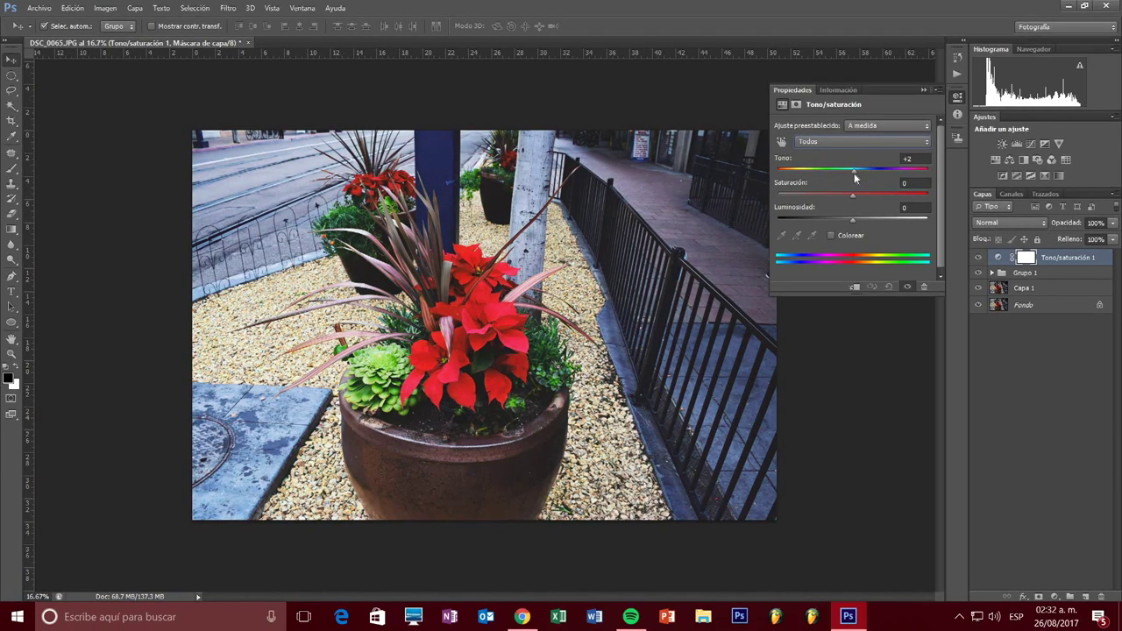
left_click(852, 171)
left_click_drag(853, 172, 852, 172)
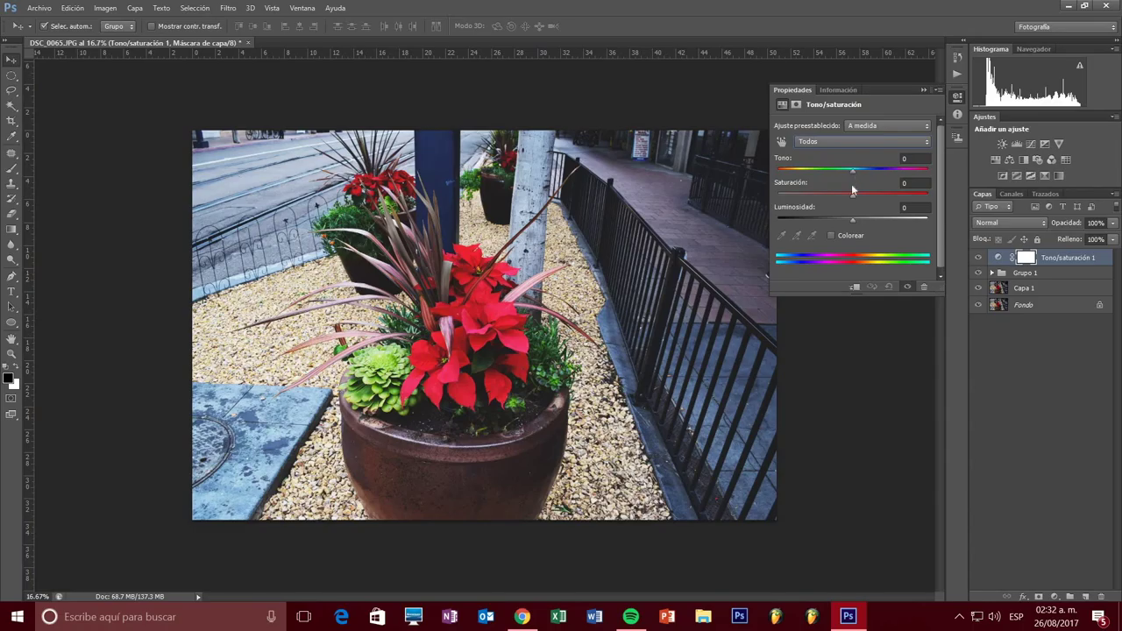
Step: Preview Saturación at +18 and -10, then leave it at 0
left_click(866, 194)
left_click(845, 195)
left_click(853, 195)
left_click(827, 143)
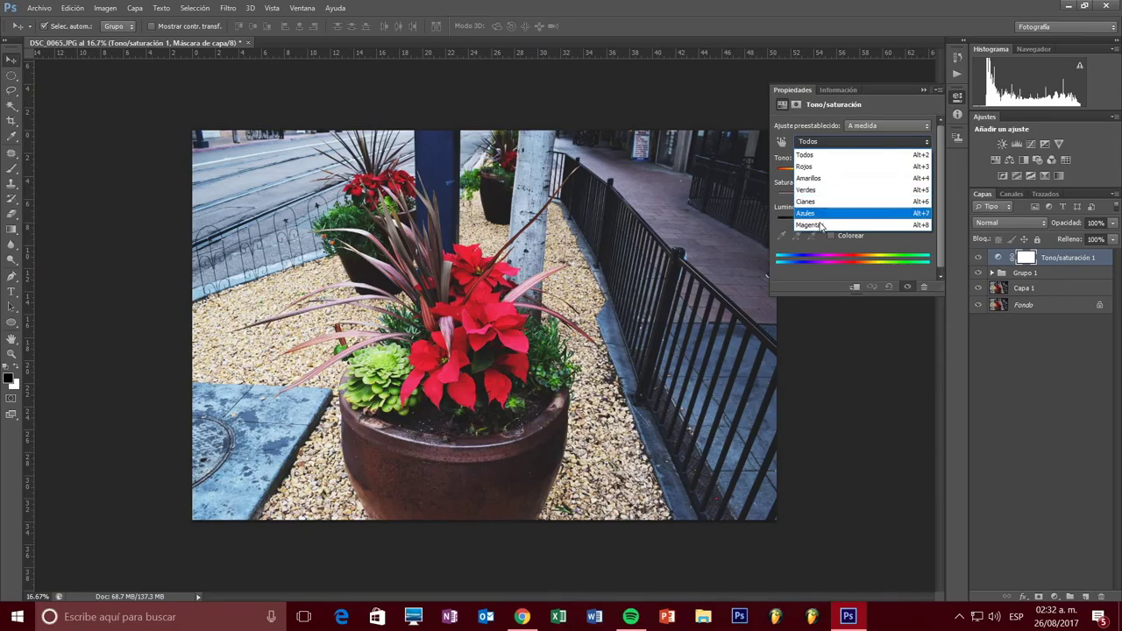
left_click(813, 124)
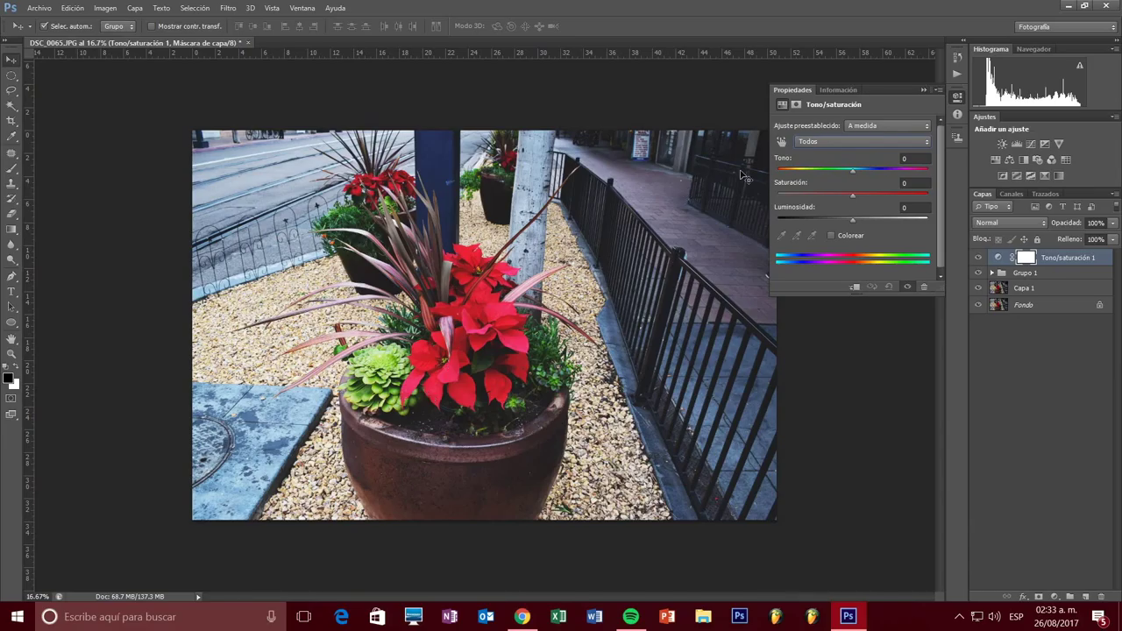
left_click(819, 143)
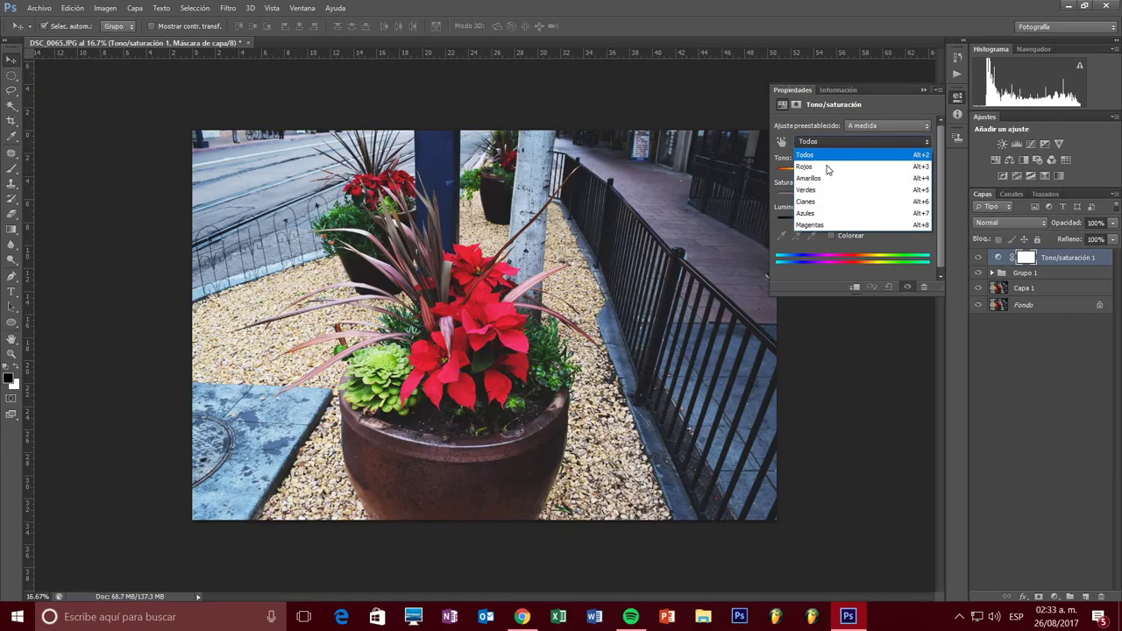
Step: Target the Rojos range, try a +9 hue and range shift, then undo it
left_click(821, 167)
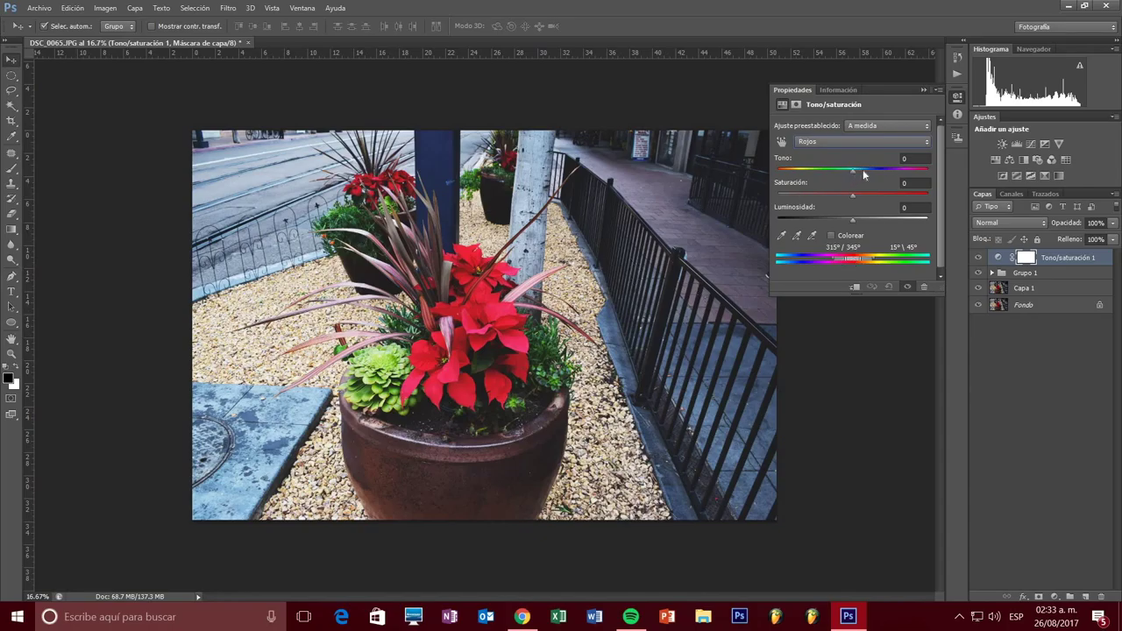
left_click_drag(853, 171, 866, 172)
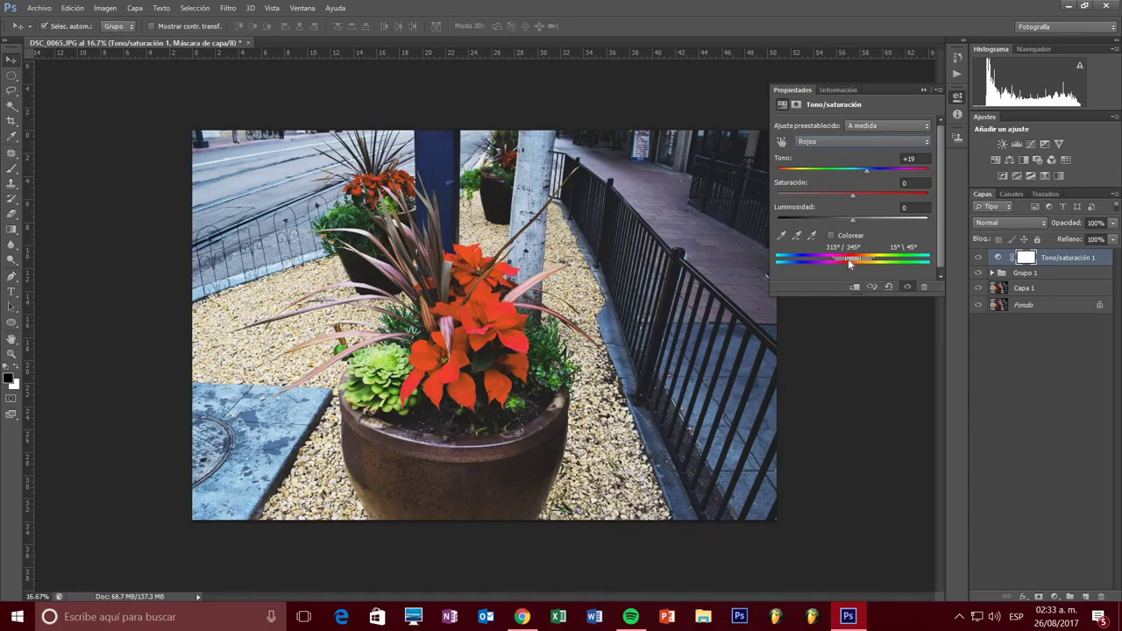
left_click_drag(852, 262, 882, 261)
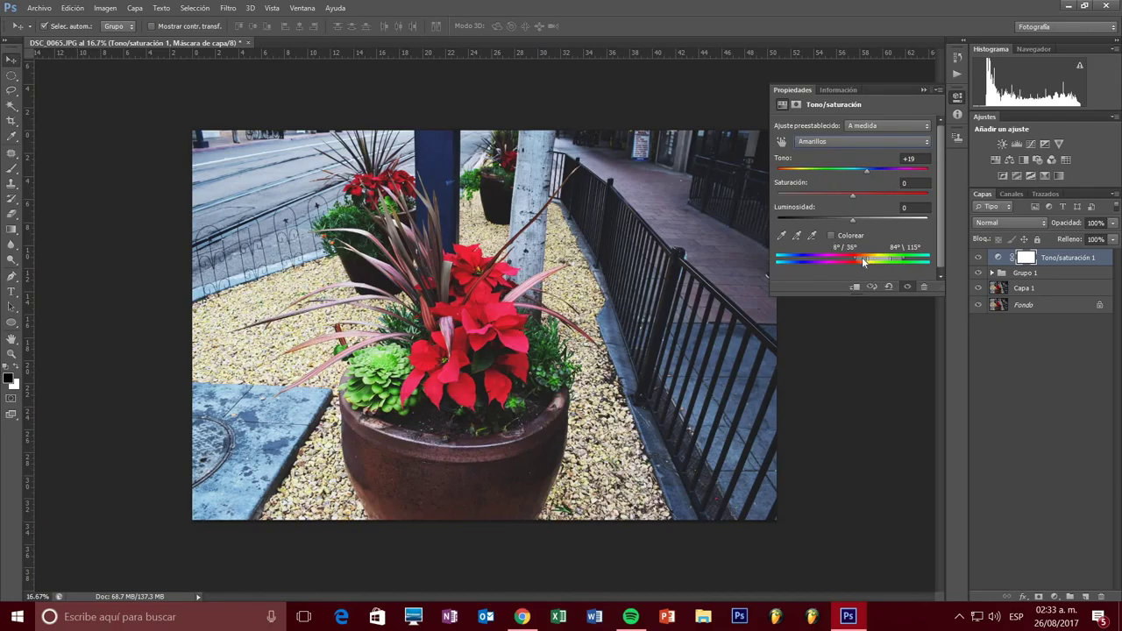
left_click_drag(863, 261, 864, 262)
key("ctrl+z")
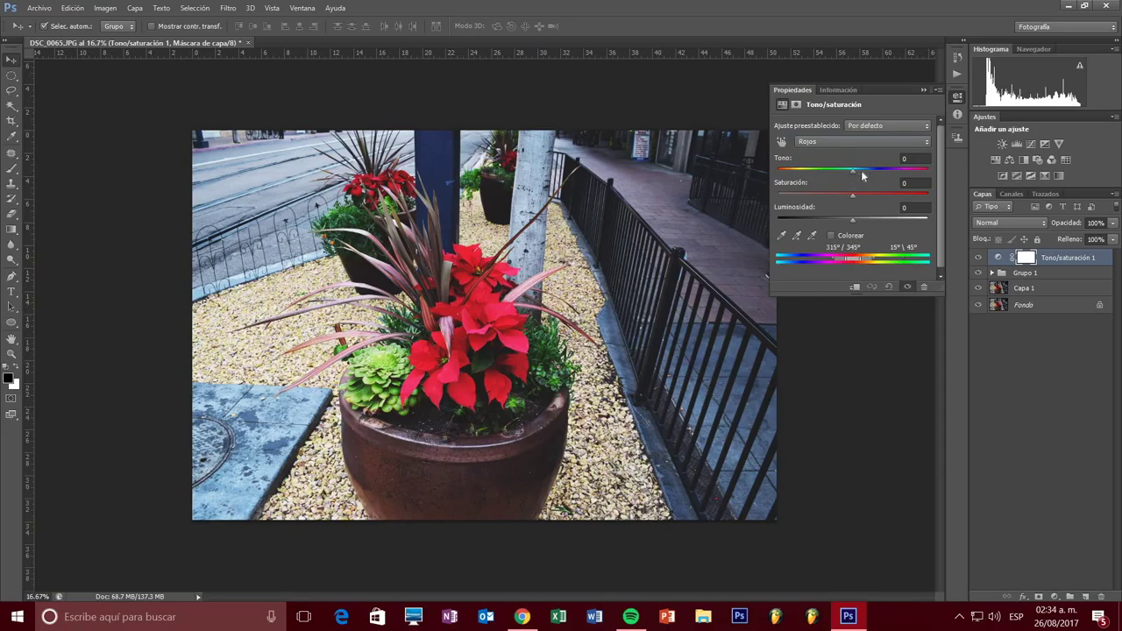
Step: Set Tono to +40 and slide the colour range into blues/magentas, tinting the pavement purple
left_click_drag(854, 170, 858, 170)
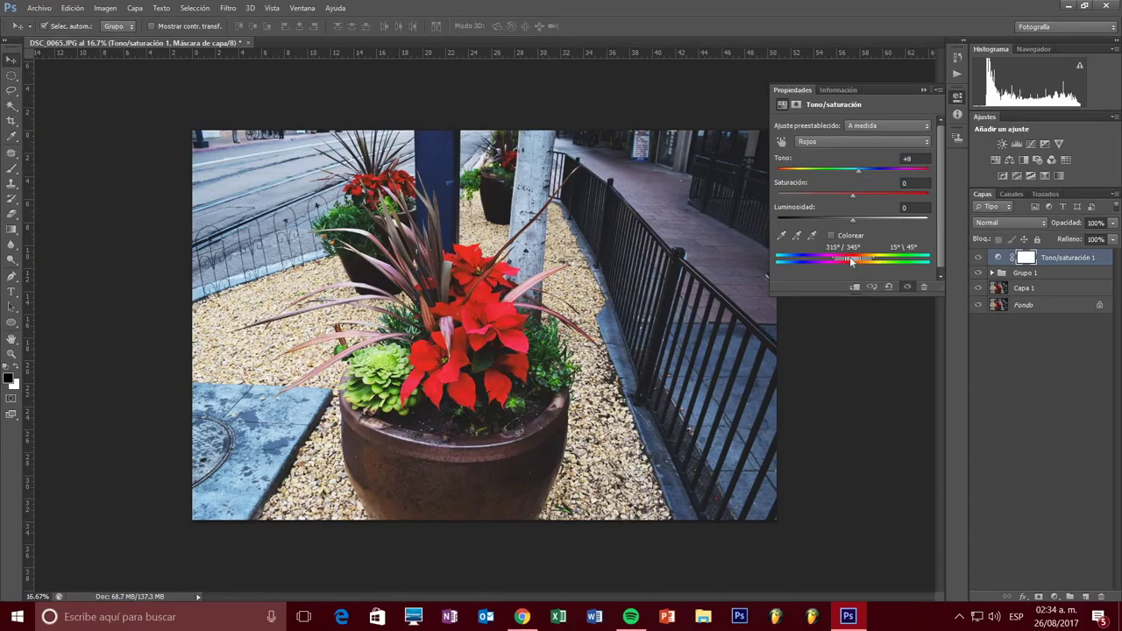
left_click_drag(851, 260, 847, 261)
left_click_drag(868, 170, 882, 168)
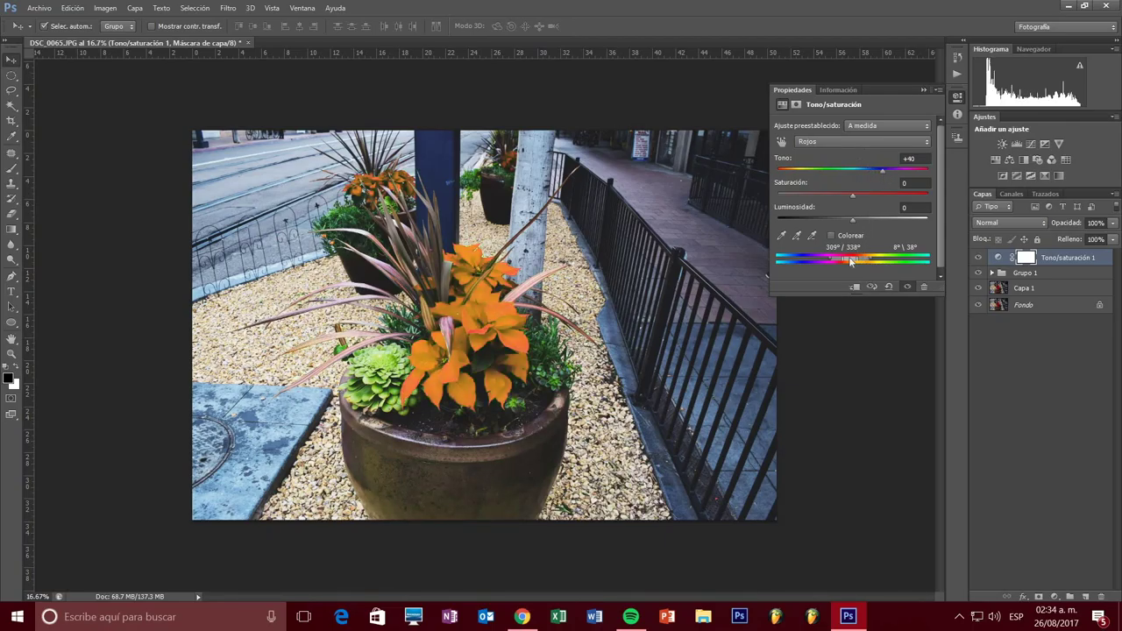
mouse_move(850, 262)
left_mouse_down()
mouse_move(840, 261)
mouse_move(852, 261)
left_mouse_up()
left_click_drag(853, 262, 851, 261)
mouse_move(832, 263)
left_mouse_down()
mouse_move(785, 264)
mouse_move(919, 259)
left_mouse_up()
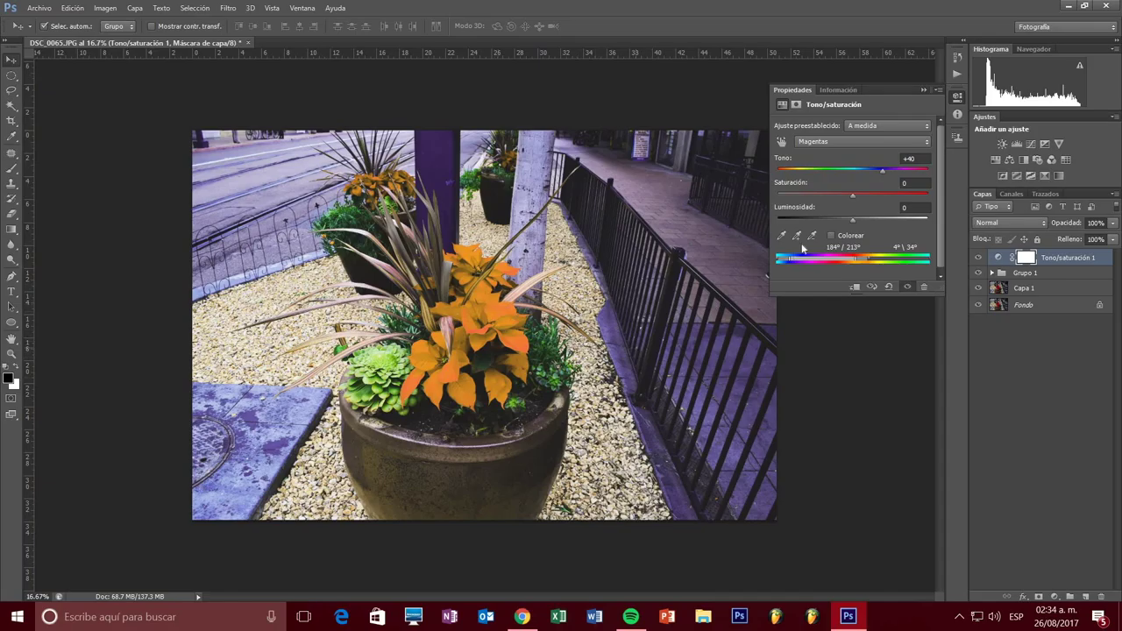
Step: Compare the adjustment on and off, then reset Tono/saturación 1 to defaults with red flowers restored
left_click(978, 258)
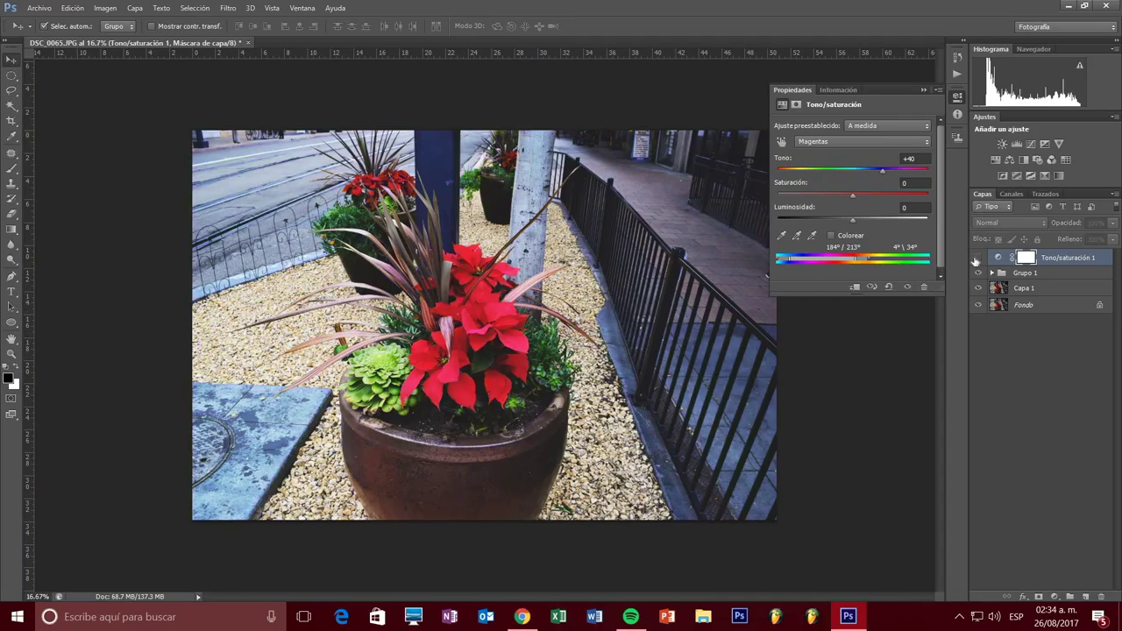
left_click(977, 258)
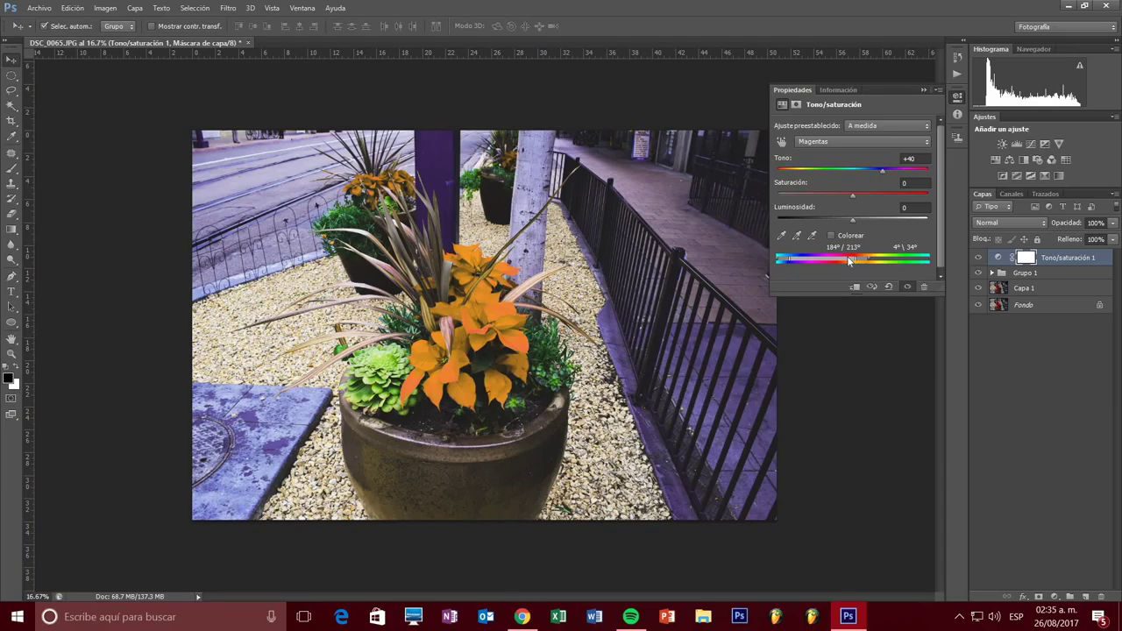
key("backslash")
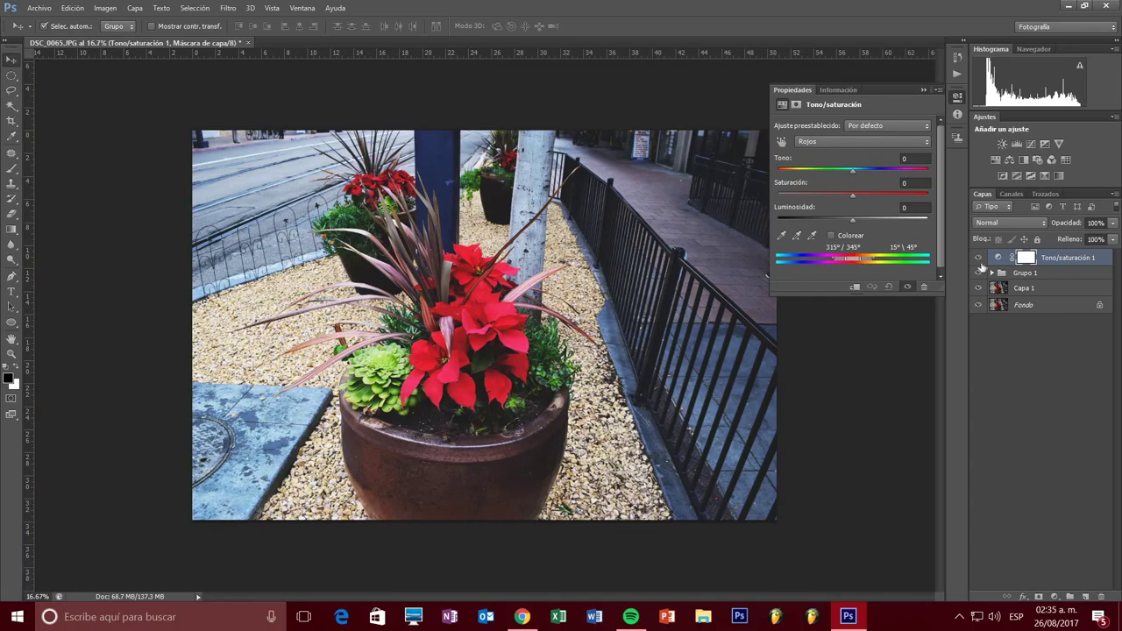
left_click(781, 235)
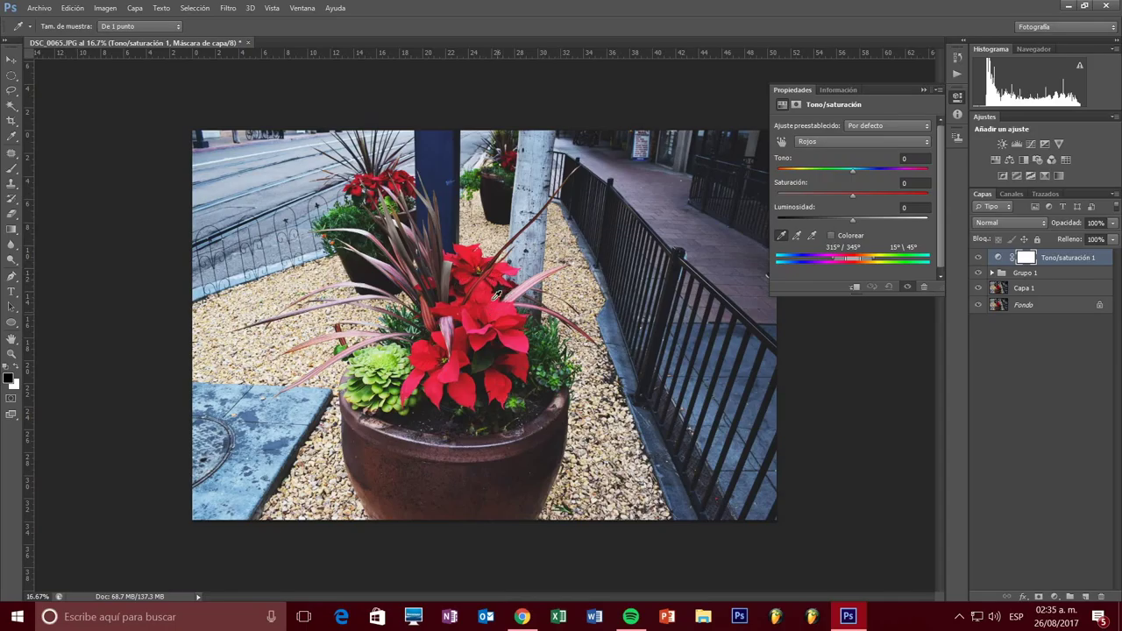
Step: Sample colours with the eyedropper, target Rojos from a poinsettia, and shift the reds' hue to -51
left_click(487, 294)
left_click(589, 289)
left_click(384, 370)
left_click_drag(860, 257, 895, 259)
left_click(490, 294)
left_click_drag(872, 170, 908, 175)
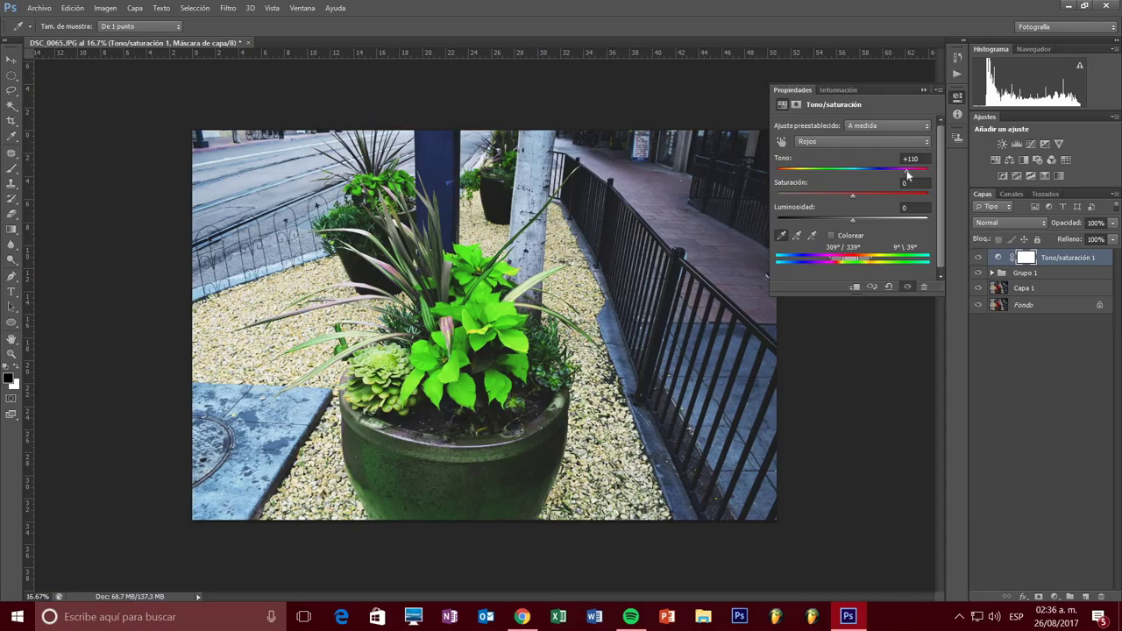
mouse_move(908, 174)
left_mouse_down()
mouse_move(790, 178)
mouse_move(817, 181)
left_mouse_up()
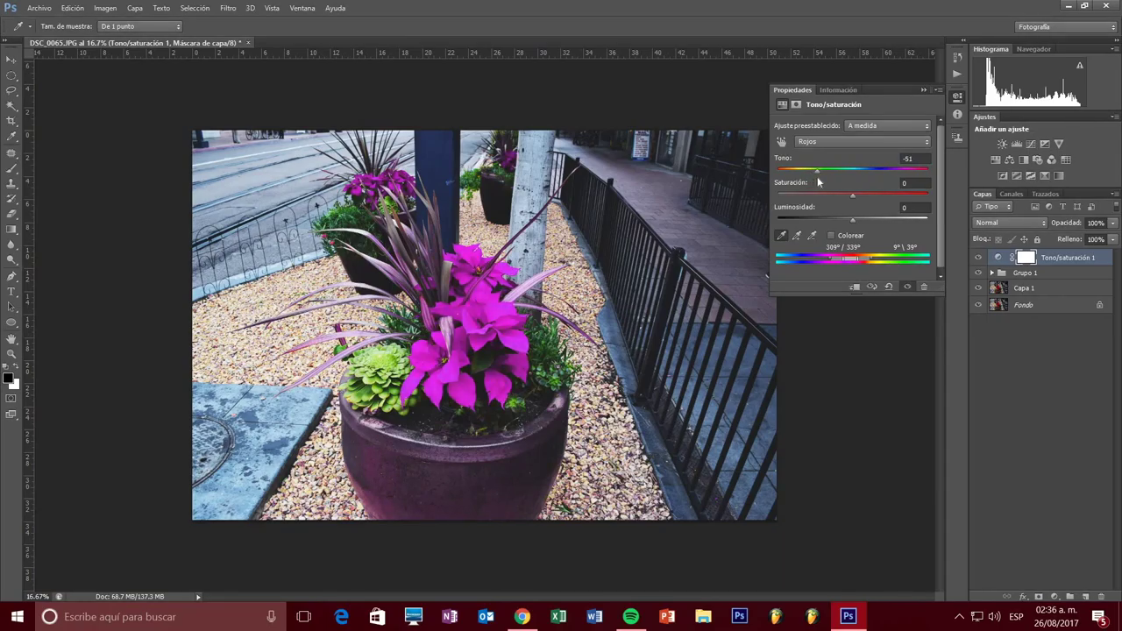
Step: Bring the reds' Tono back to 0 and raise their Saturación to +13
left_click_drag(818, 181, 820, 182)
mouse_move(819, 178)
left_mouse_down()
mouse_move(806, 177)
mouse_move(854, 174)
left_mouse_up()
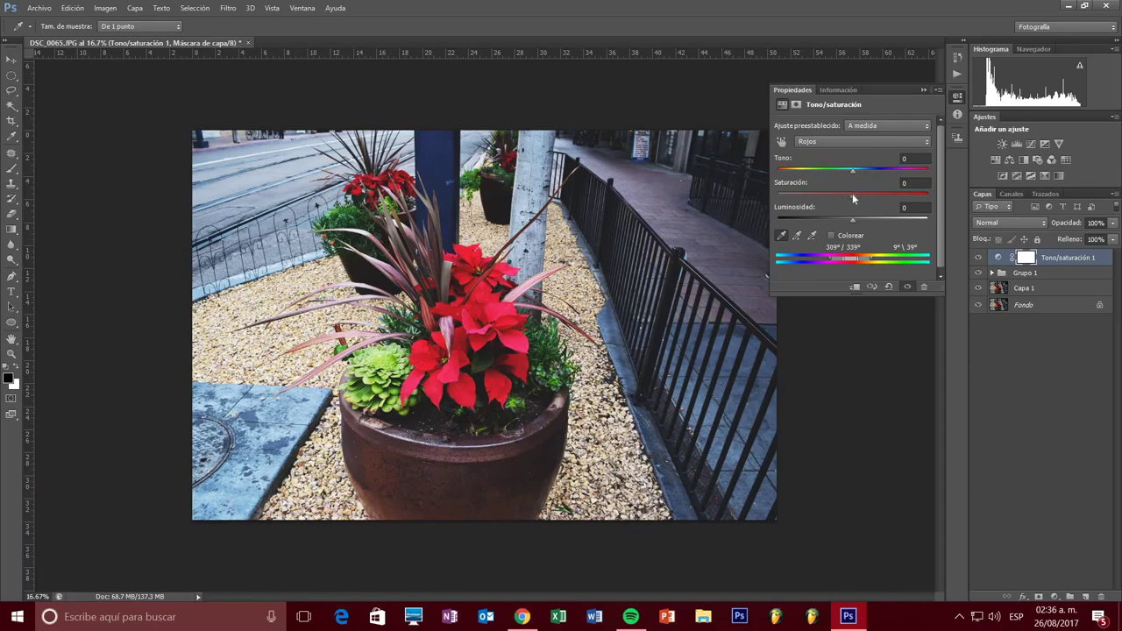
left_click_drag(852, 192, 863, 193)
Step: Add Tono/saturación 2, choose Verdes and sample the green leaves to set the range
key("v")
left_click(995, 160)
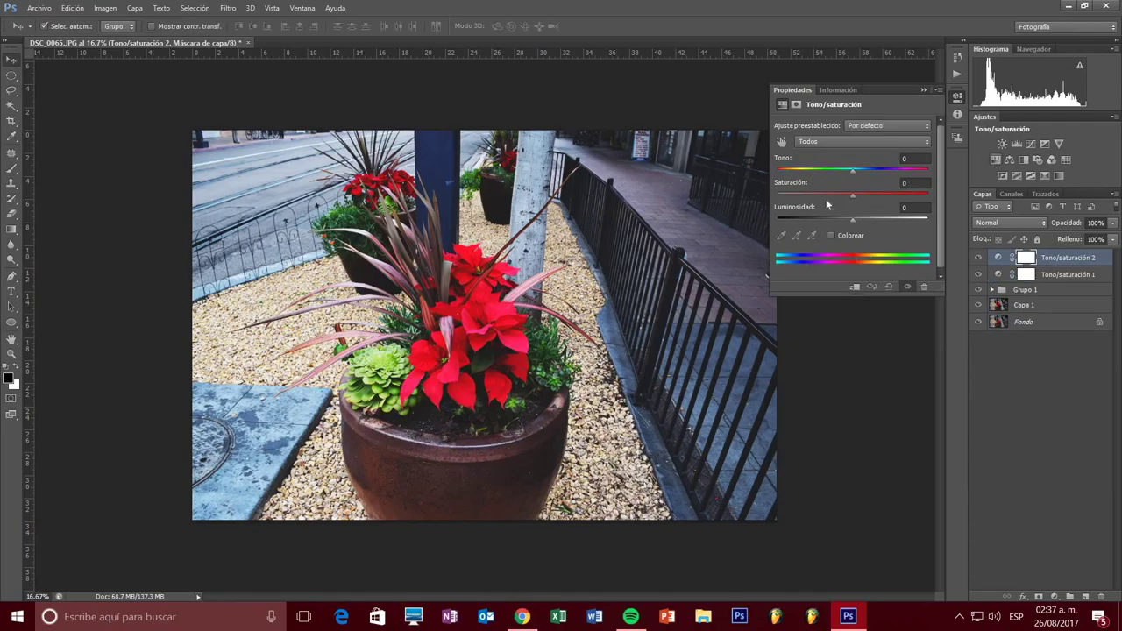
left_click(821, 142)
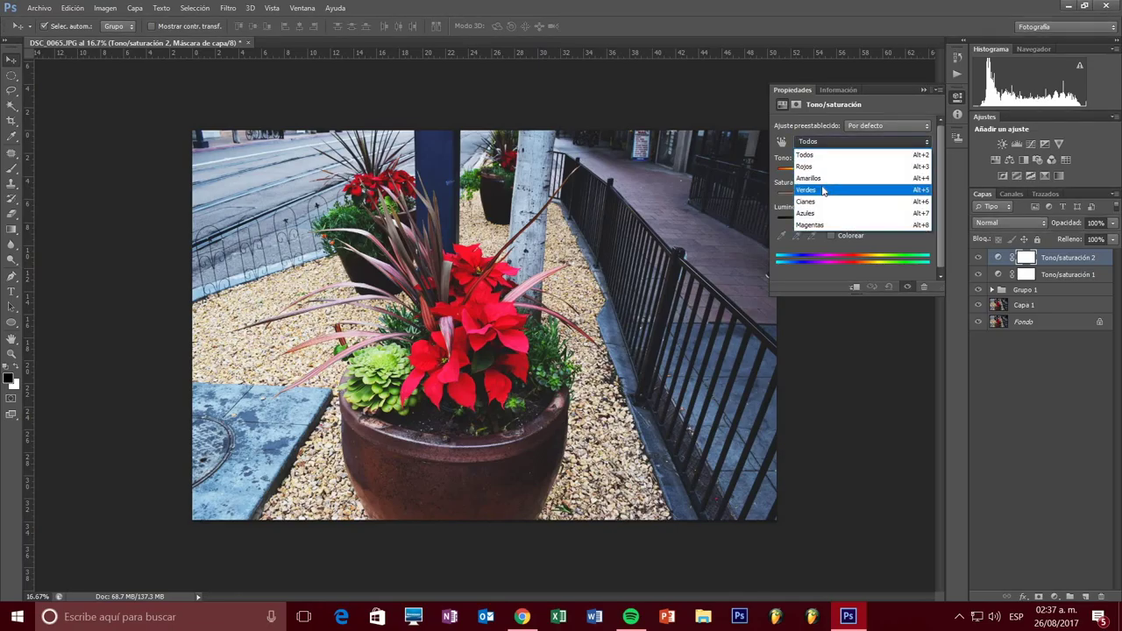
left_click(822, 190)
left_click(781, 234)
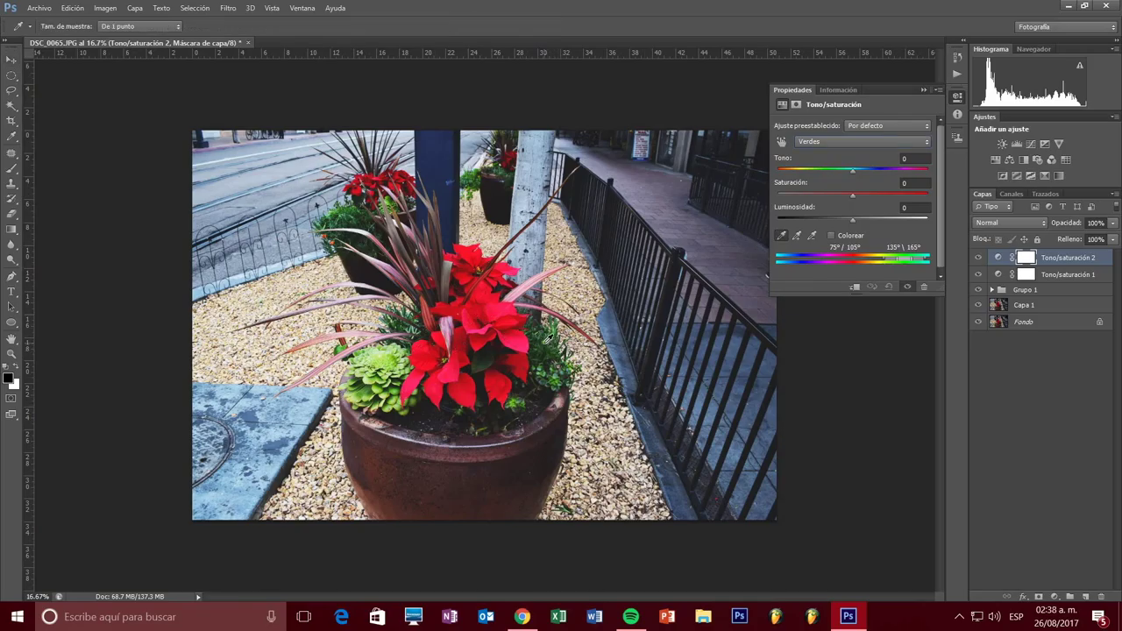
left_click(545, 342)
Step: Fine-tune the greens range, set their Saturación to +26, and hide the layer to compare
left_click_drag(886, 258, 926, 265)
left_click_drag(859, 198, 866, 199)
left_click_drag(869, 195, 871, 200)
left_click_drag(871, 199, 870, 198)
left_click(978, 258)
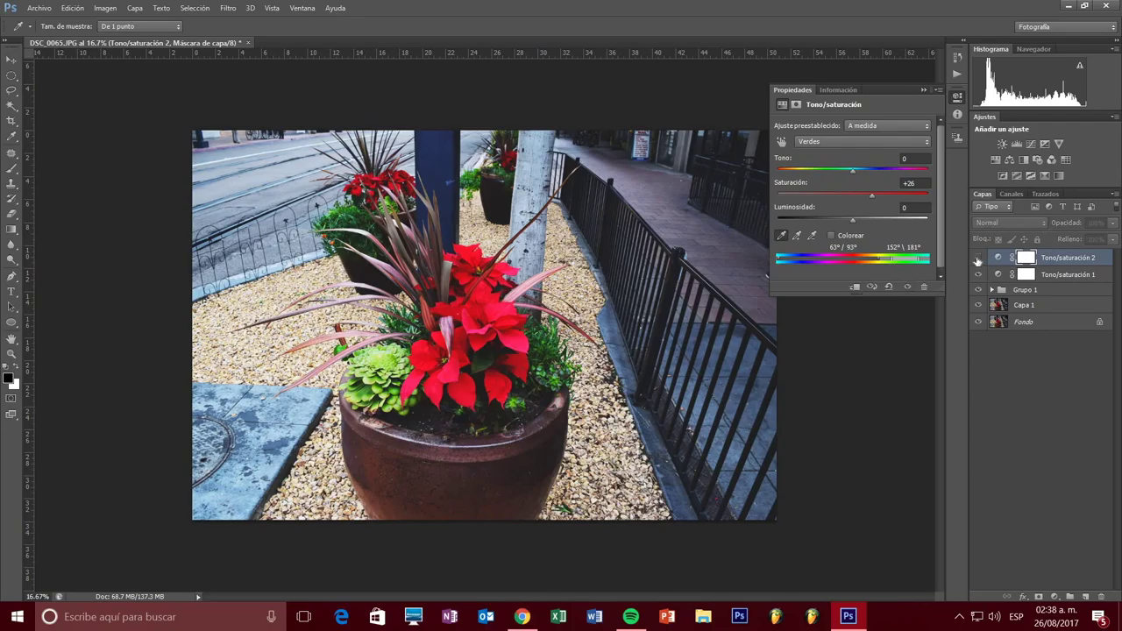
left_click(978, 257)
left_click(978, 258)
left_click(979, 258)
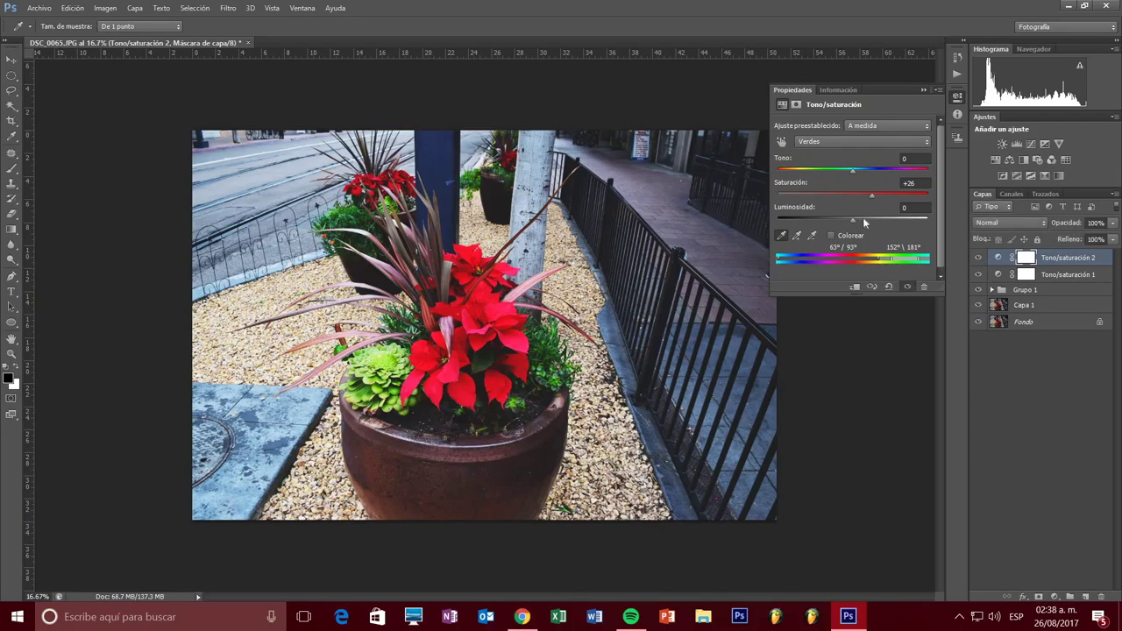
mouse_move(853, 220)
left_mouse_down()
mouse_move(885, 220)
mouse_move(832, 222)
mouse_move(853, 225)
left_mouse_up()
left_click(863, 221)
left_click(870, 221)
left_click(862, 221)
left_click_drag(815, 221, 852, 222)
Step: Group both Tono/saturación layers as Grupo 2 with Ctrl+G and set the greens' Tono to +13
left_click(1062, 274, "shift")
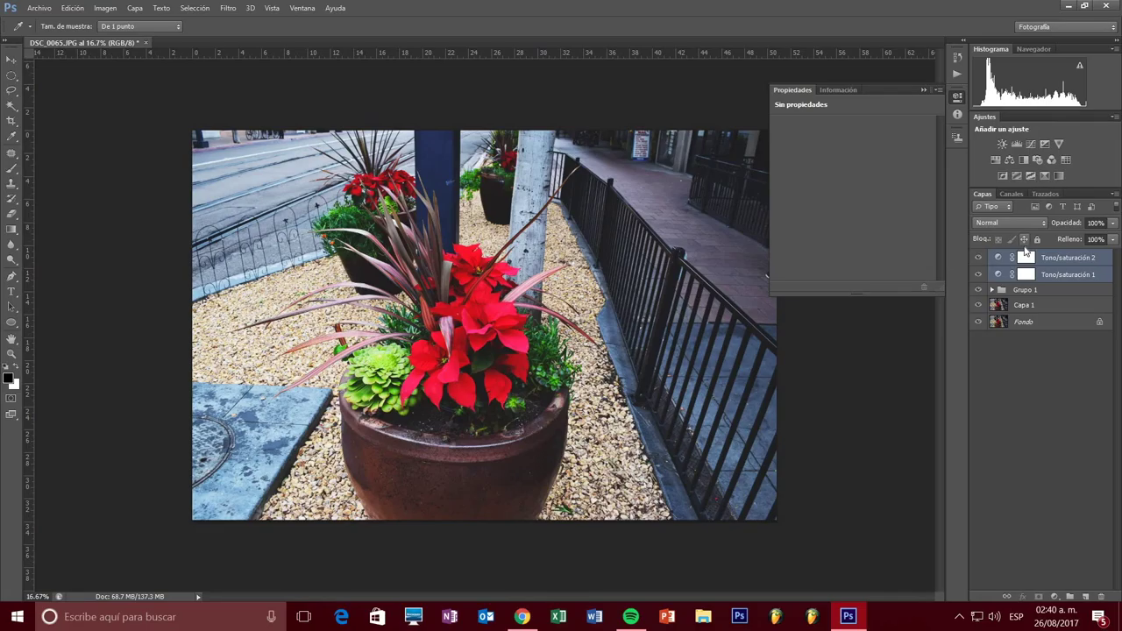
key("ctrl+g")
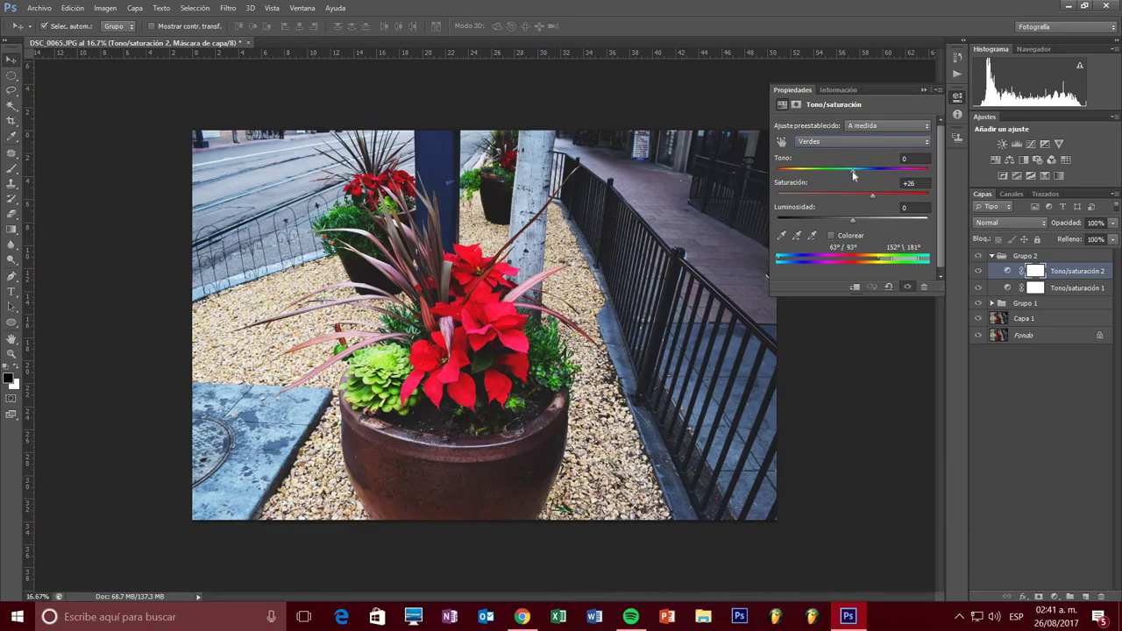
left_click_drag(855, 170, 863, 170)
left_click_drag(861, 170, 863, 171)
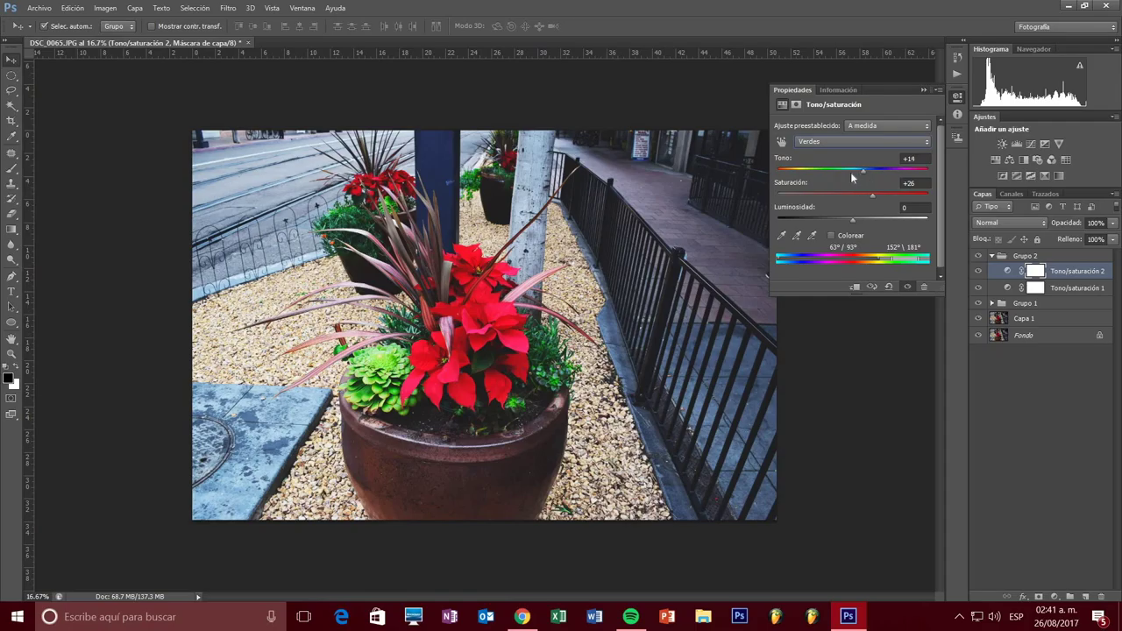
left_click_drag(863, 172, 863, 172)
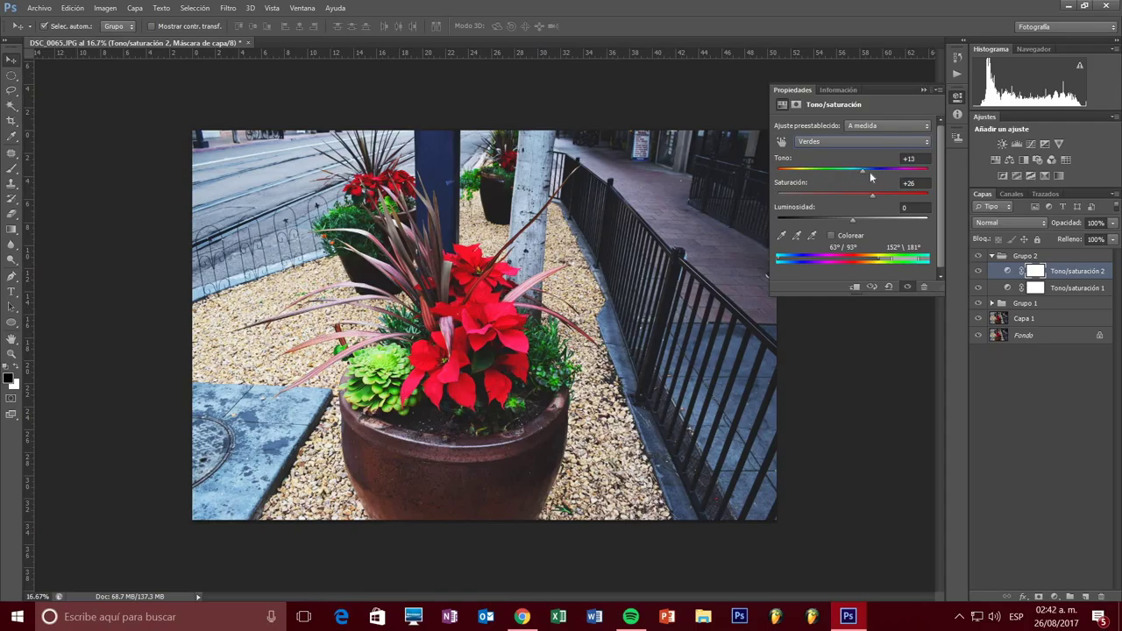
Step: Collapse Grupo 2 in the Layers panel, tucking both Hue/Saturation layers inside
left_click(992, 256)
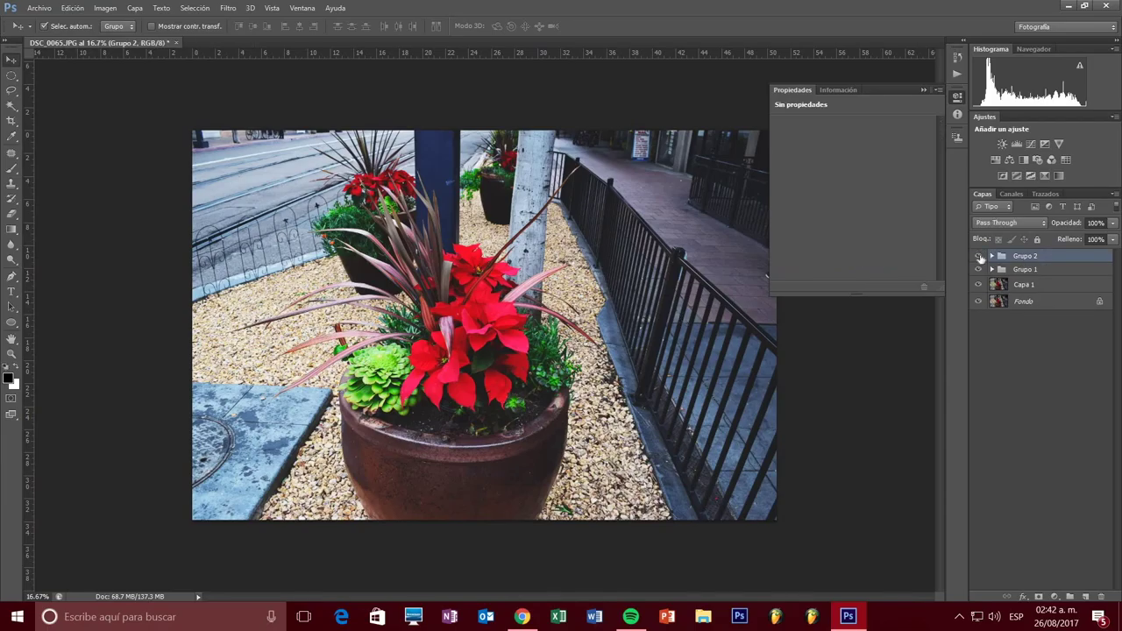